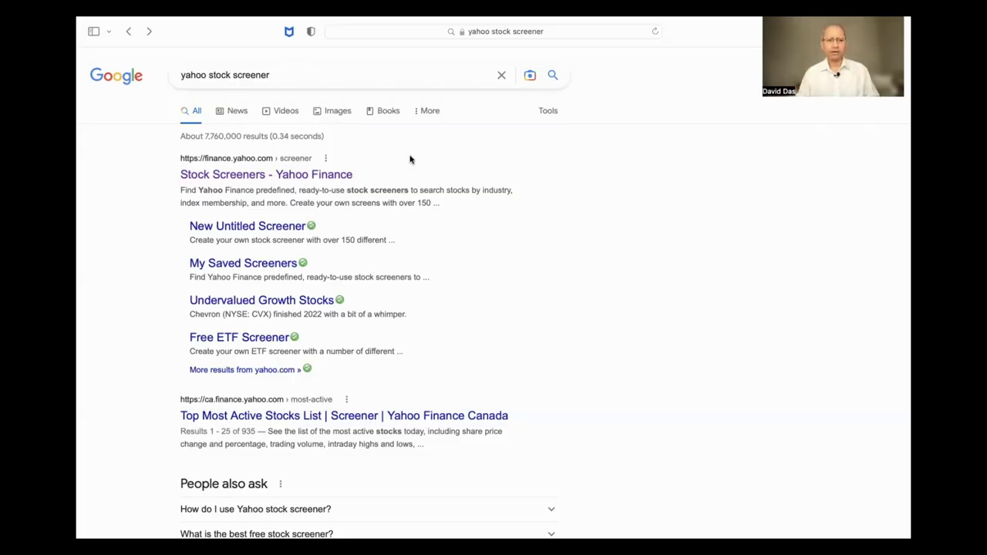
- Open the 'Stock Screeners - Yahoo Finance' link from the Google results
scroll(159, 137, "down", 2)
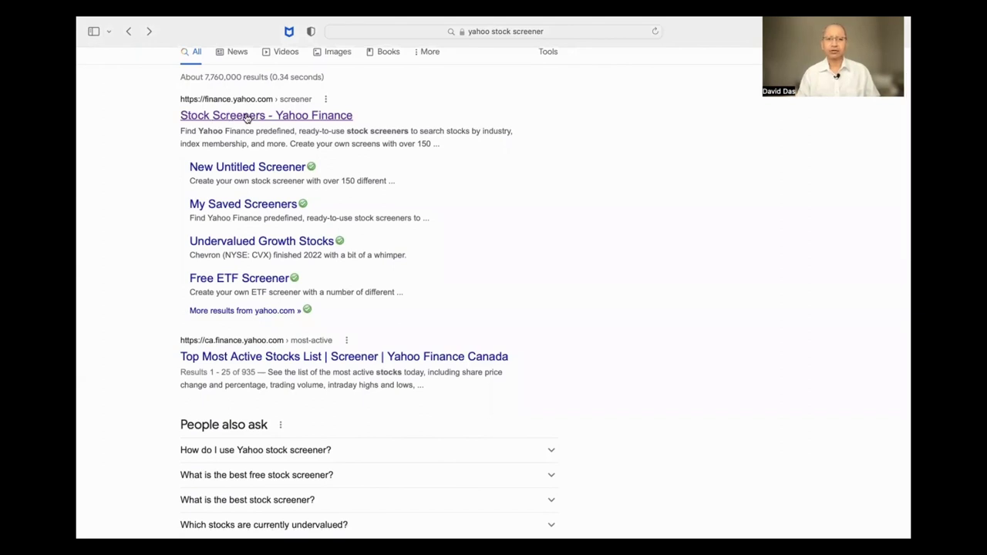
left_click(247, 117)
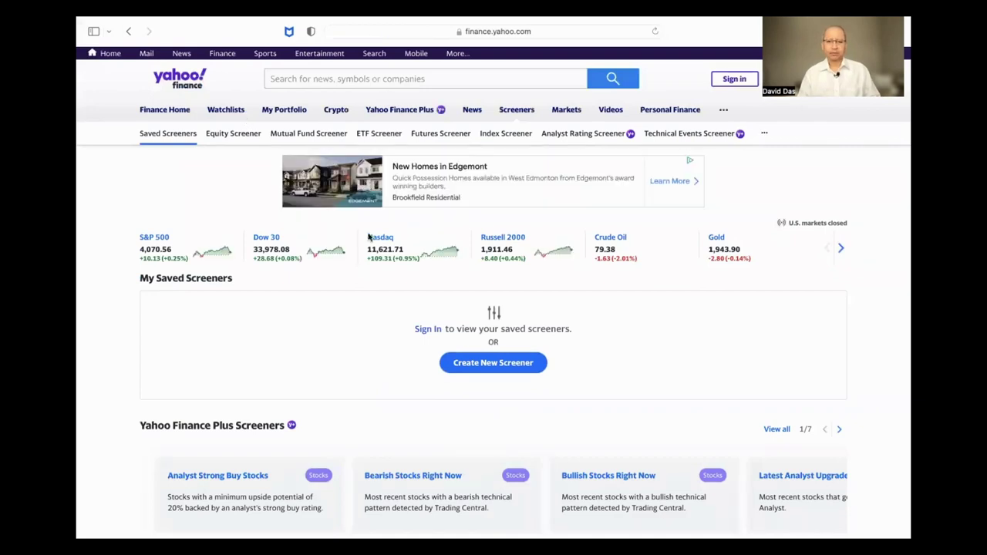
- Start a new Equity Screener with the region filter set to Canada
left_click(510, 366)
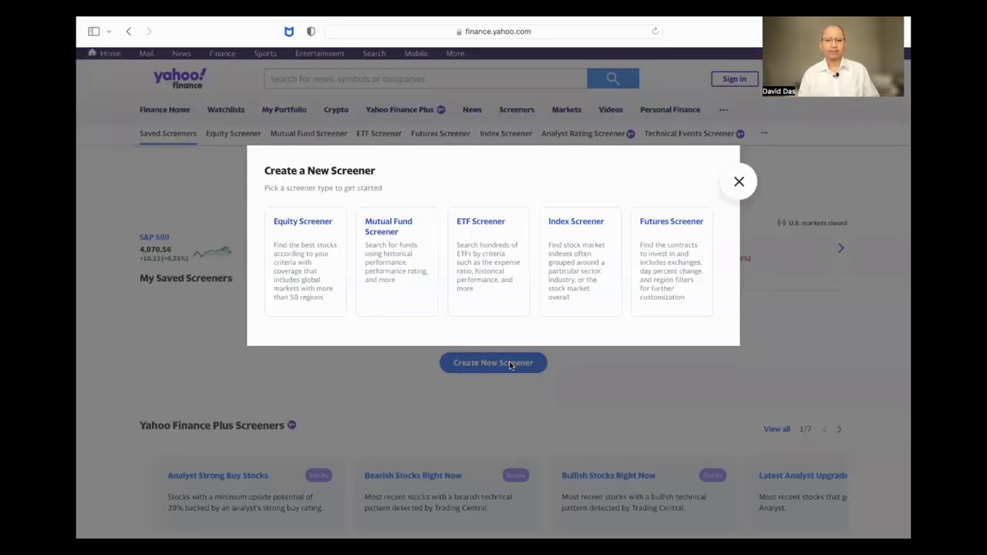
left_click(302, 222)
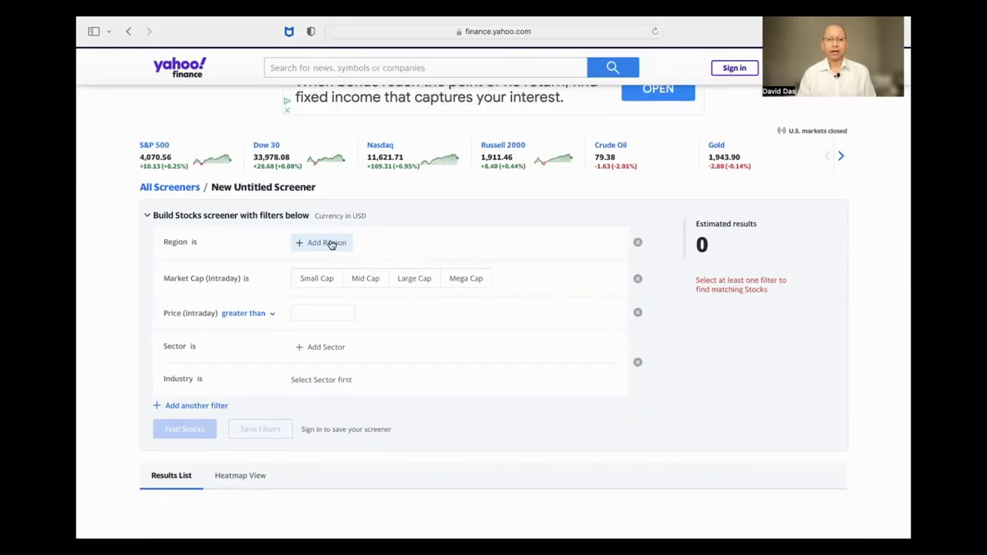
left_click(330, 244)
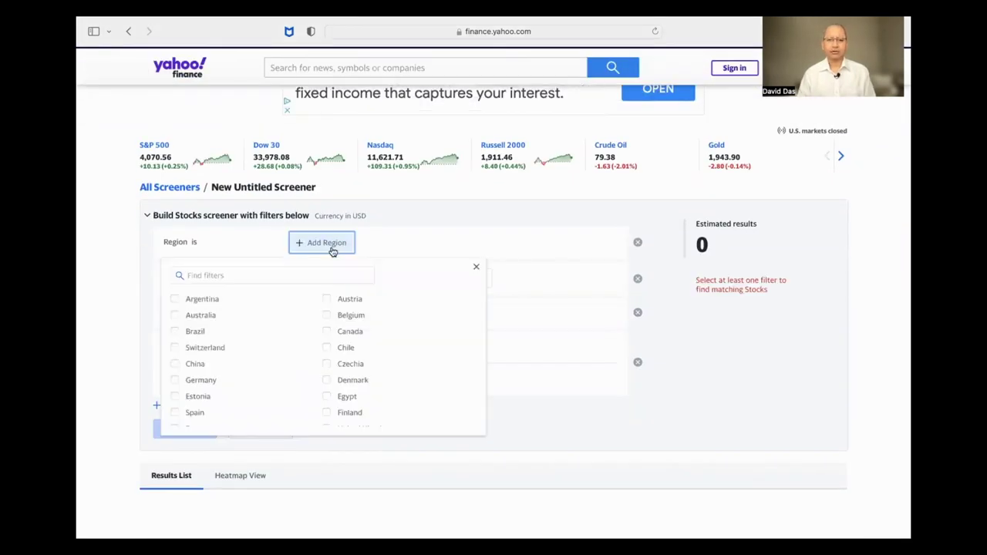
left_click(326, 332)
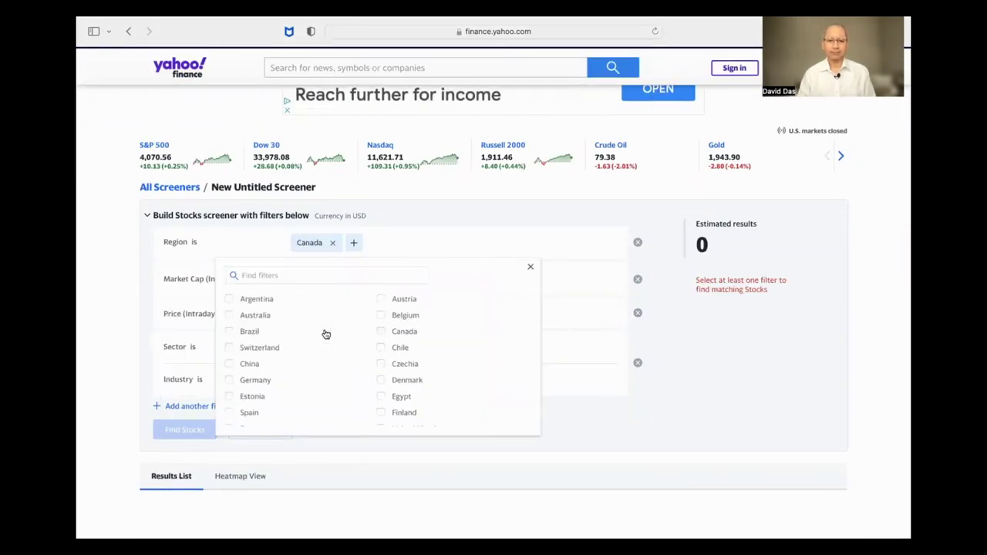
left_click(531, 269)
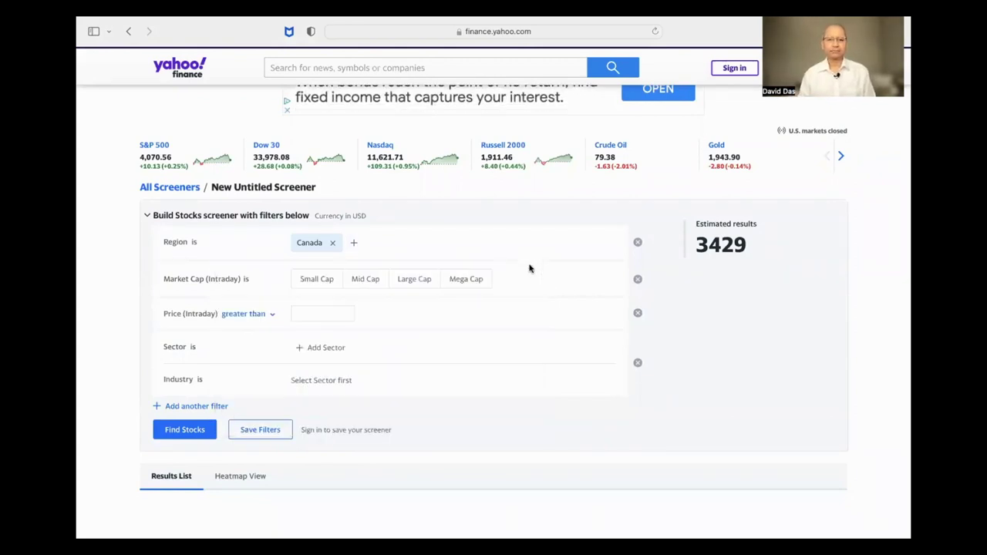
- Select Large and Mega Cap, set minimum price 10, and drop the Sector/Industry filter
left_click(415, 281)
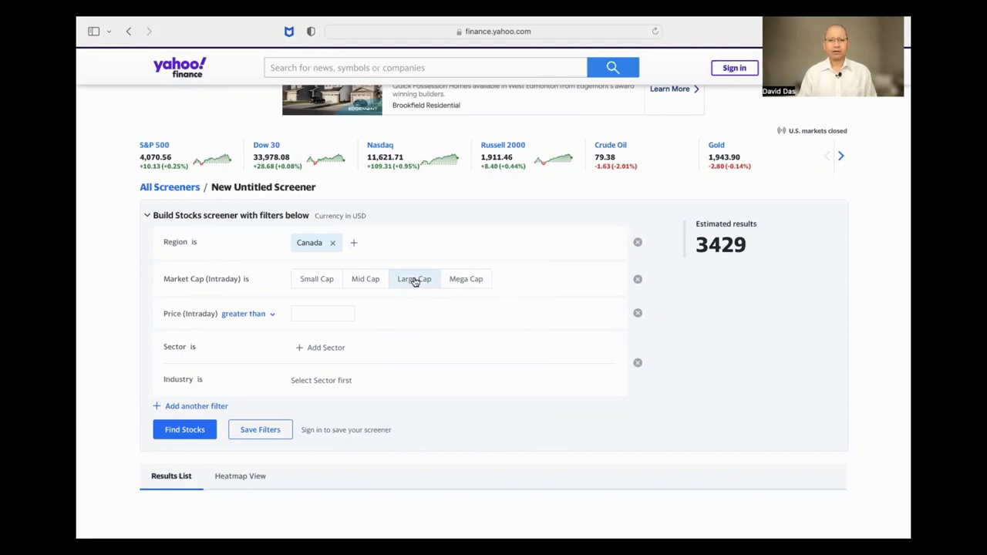
left_click(473, 283)
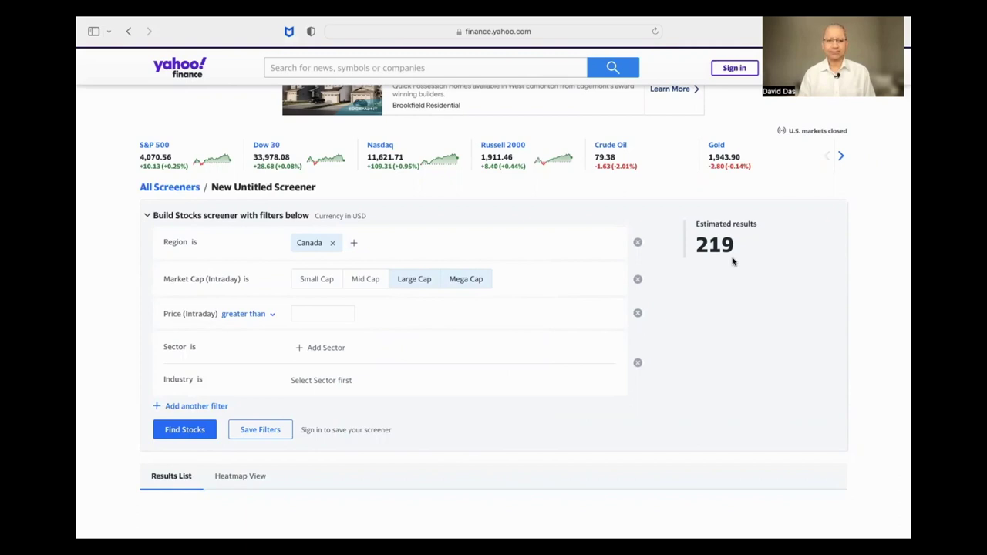
left_click(325, 313)
type("10")
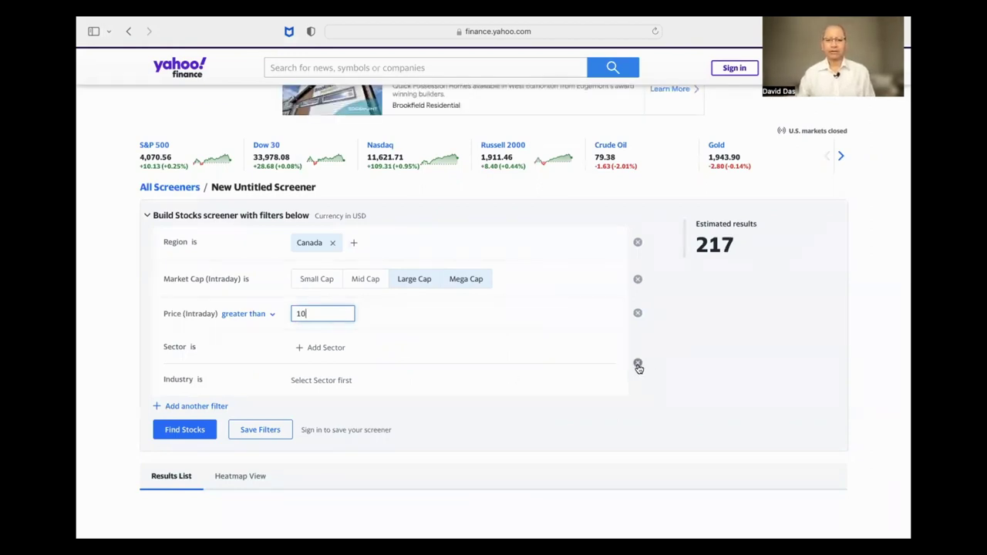
left_click(638, 364)
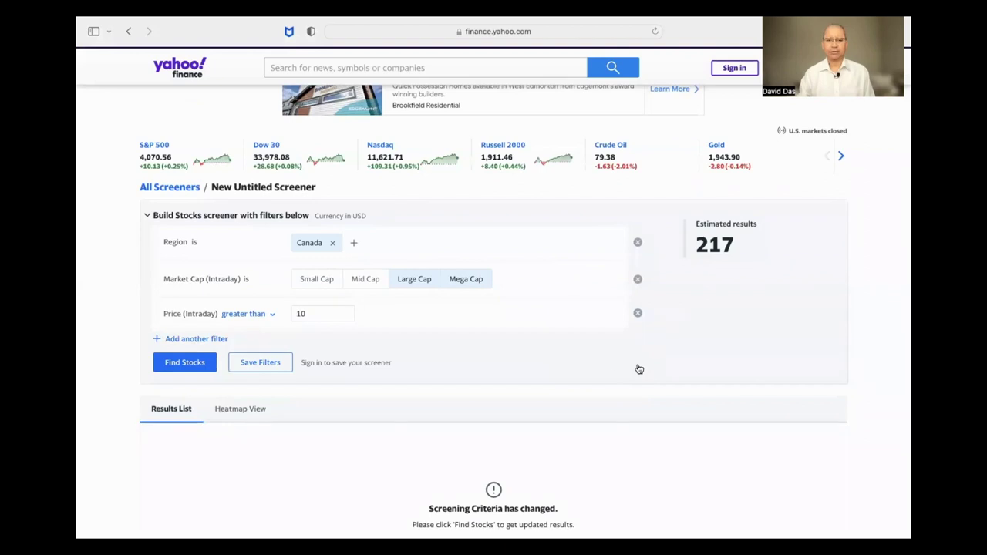
- Add Avg Vol (3 month), Forward Dividend Yield %, and Basic and Diluted continuing-operations EPS filters
left_click(201, 340)
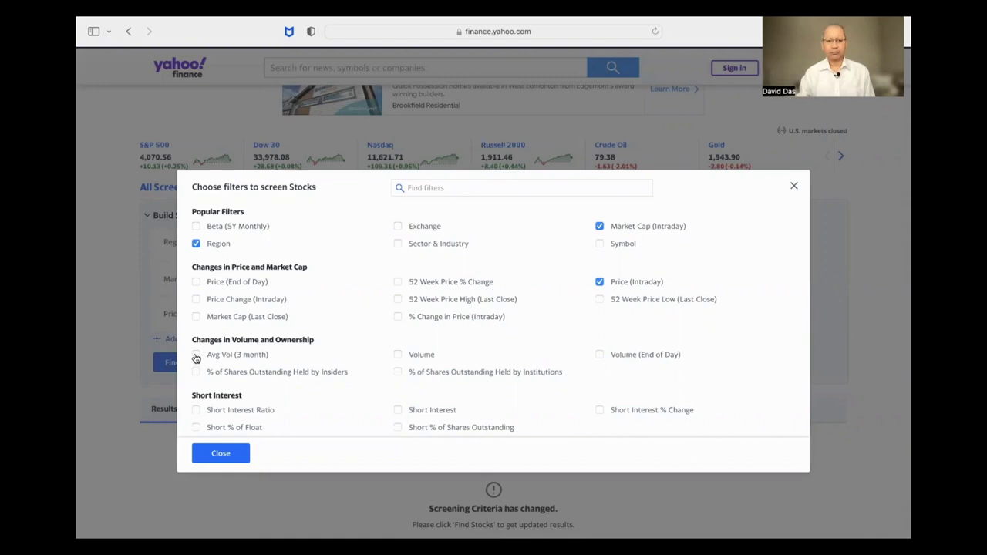
left_click(196, 356)
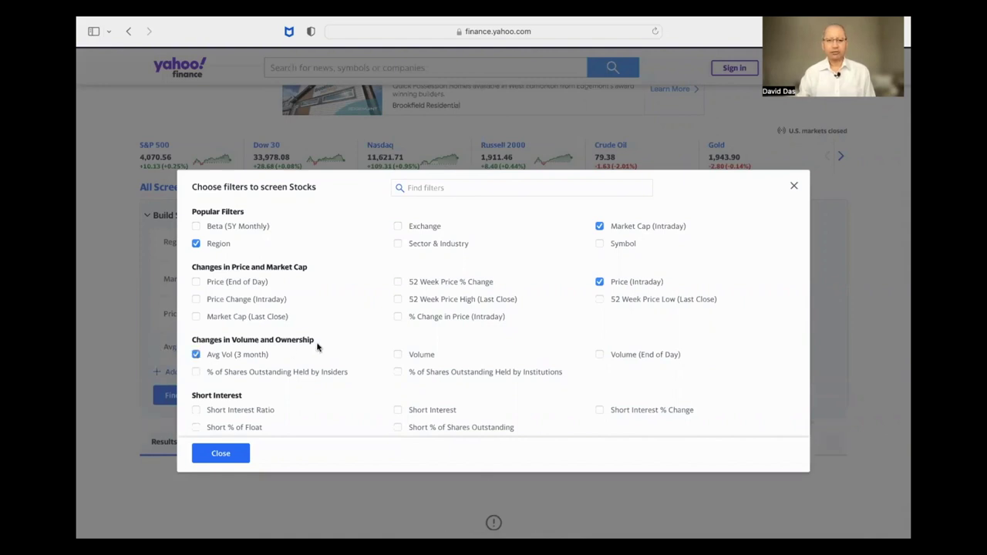
scroll(317, 347, "down", 3)
scroll(317, 347, "down", 2)
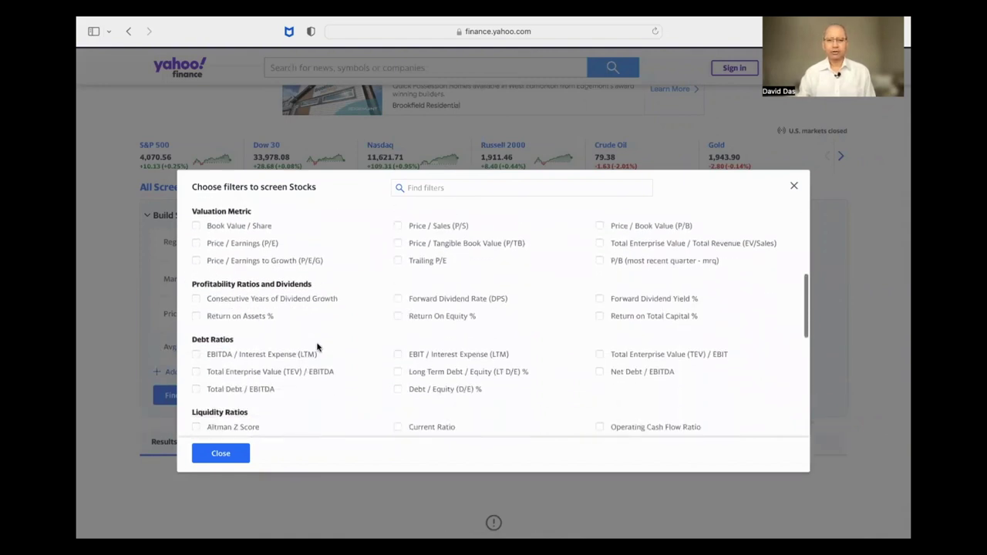
left_click(600, 300)
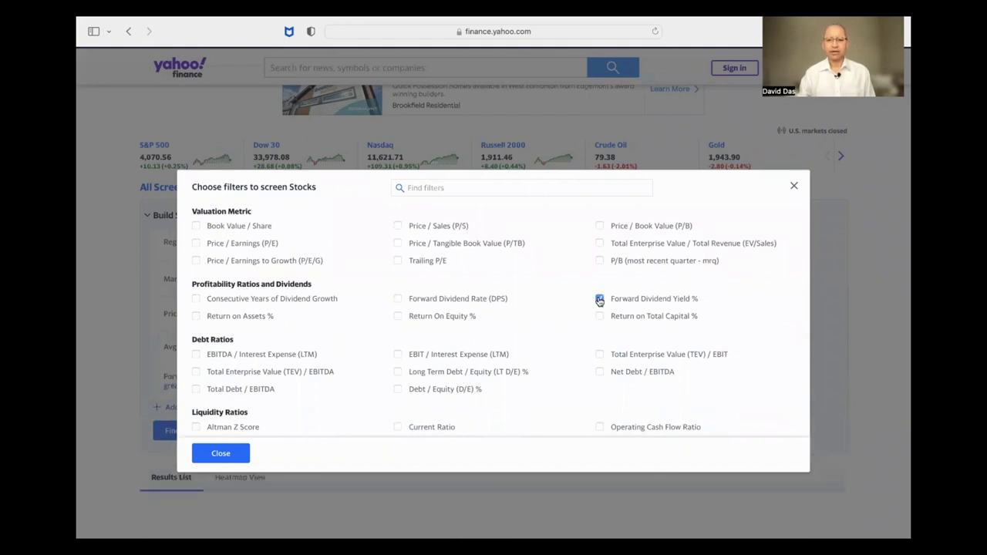
scroll(600, 300, "down", 4)
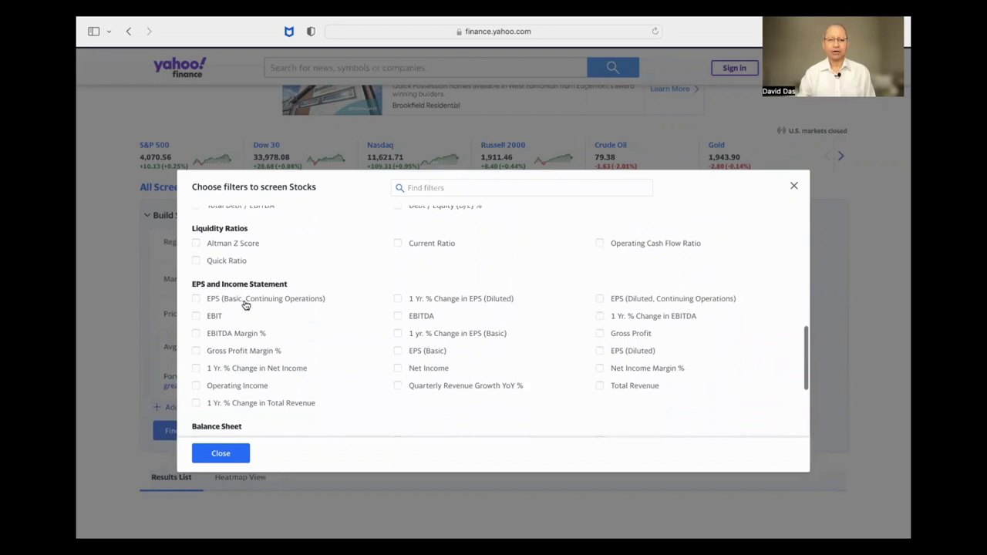
left_click(196, 299)
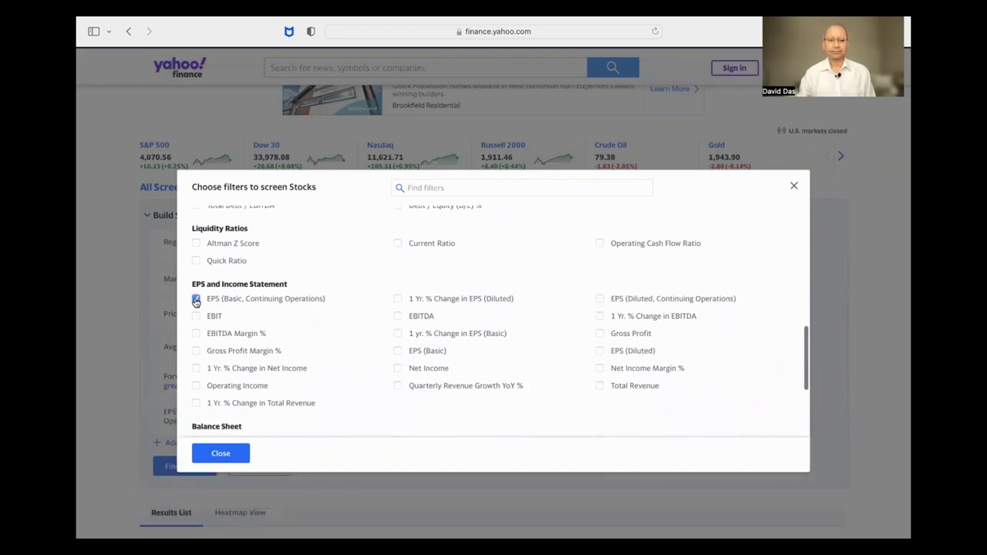
left_click(601, 300)
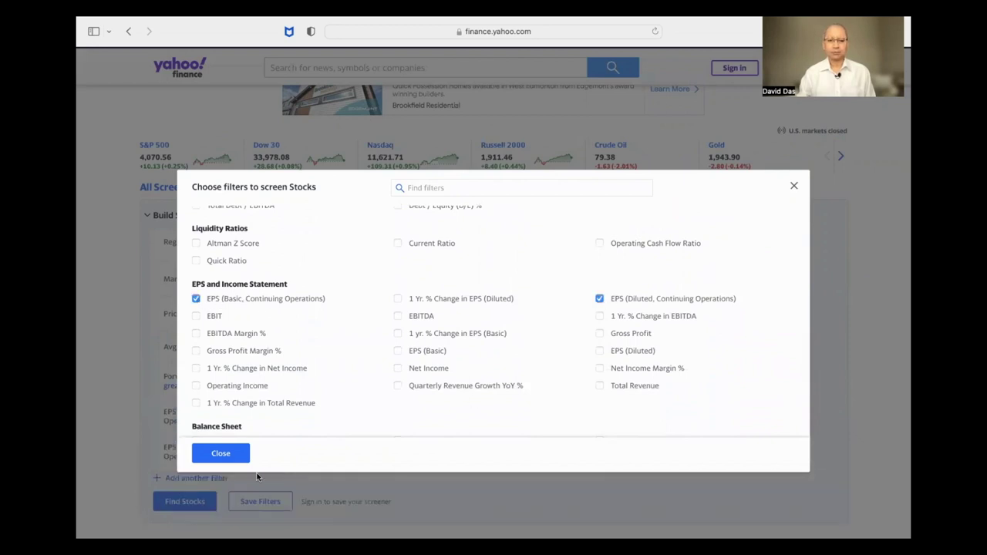
left_click(221, 454)
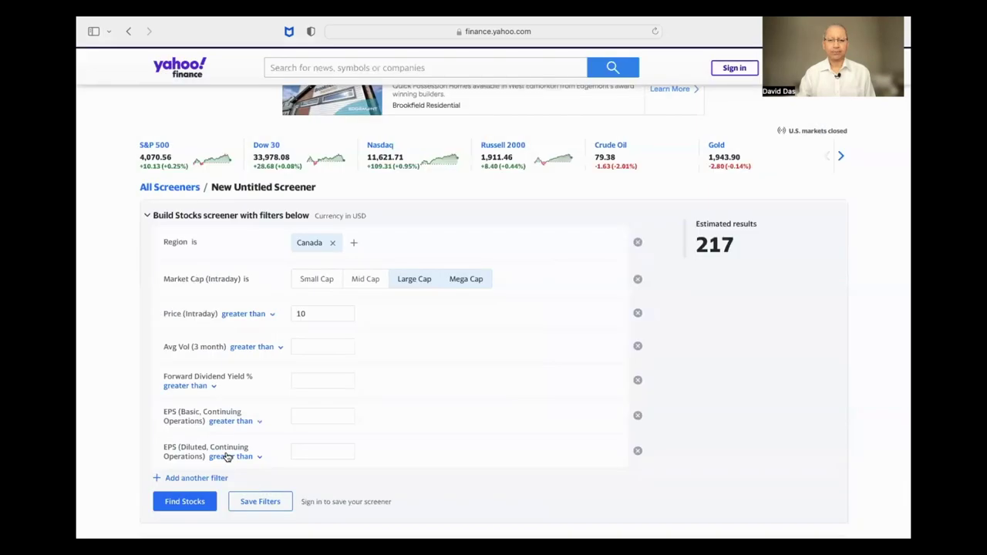
- Set Avg Vol (3 month) above 100000 and dividend yield and both EPS filters above 0
left_click(319, 346)
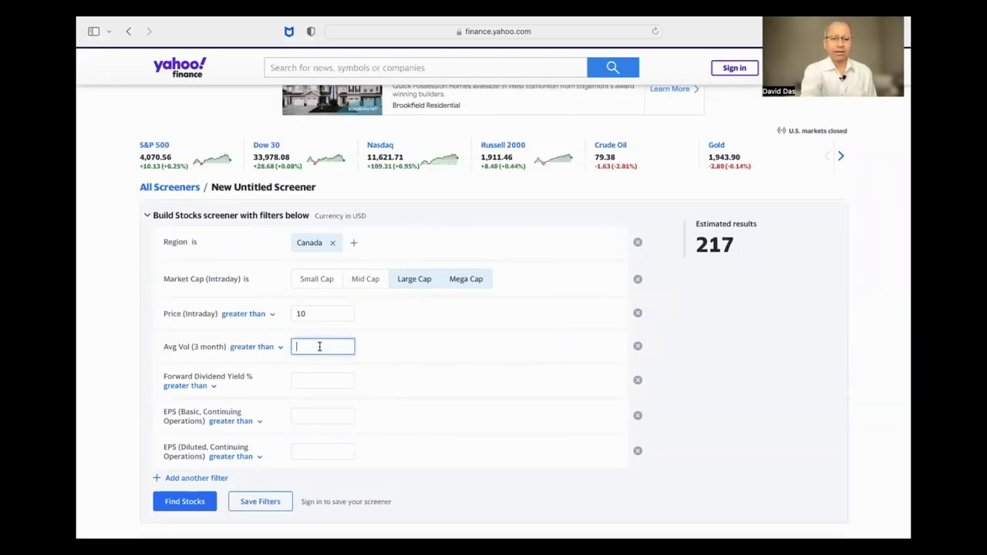
type("100000")
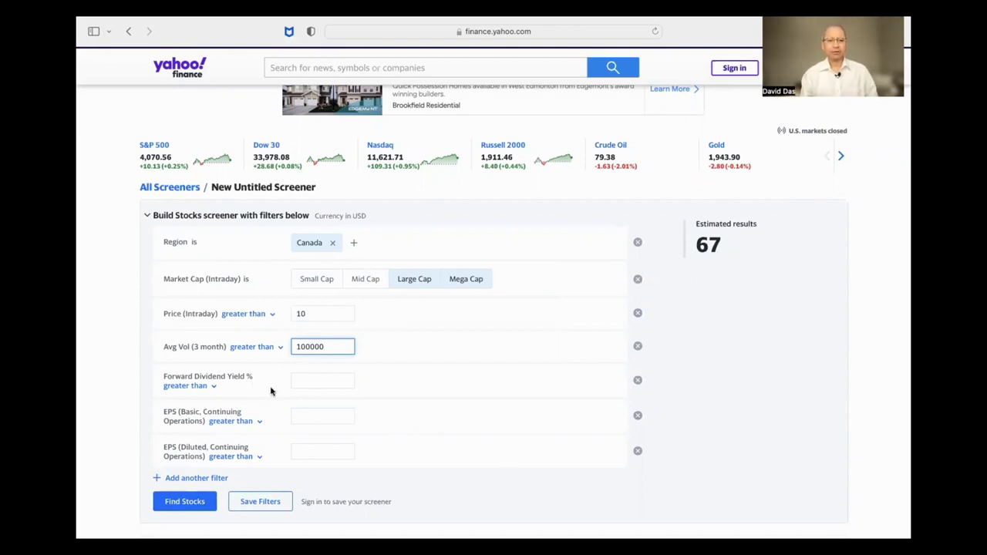
left_click(295, 381)
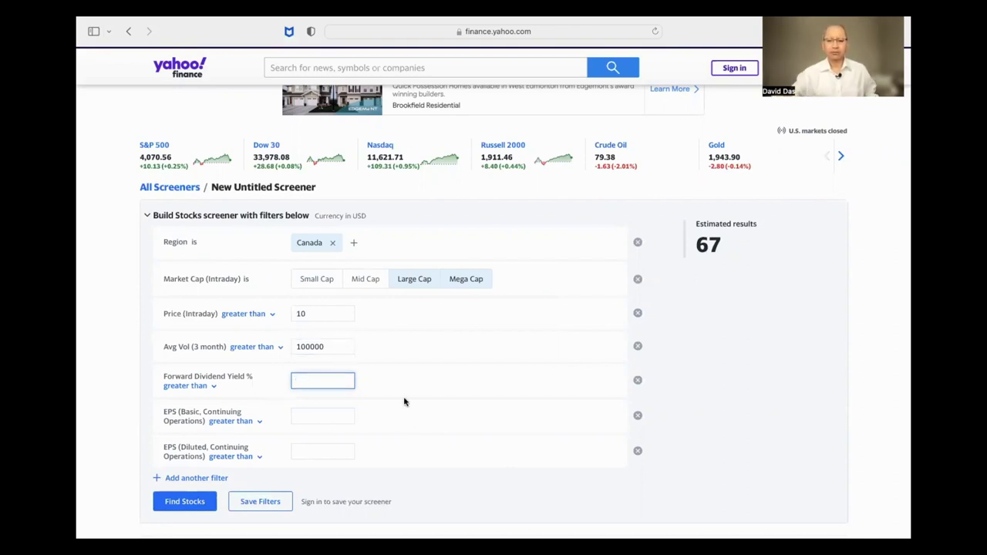
type("0")
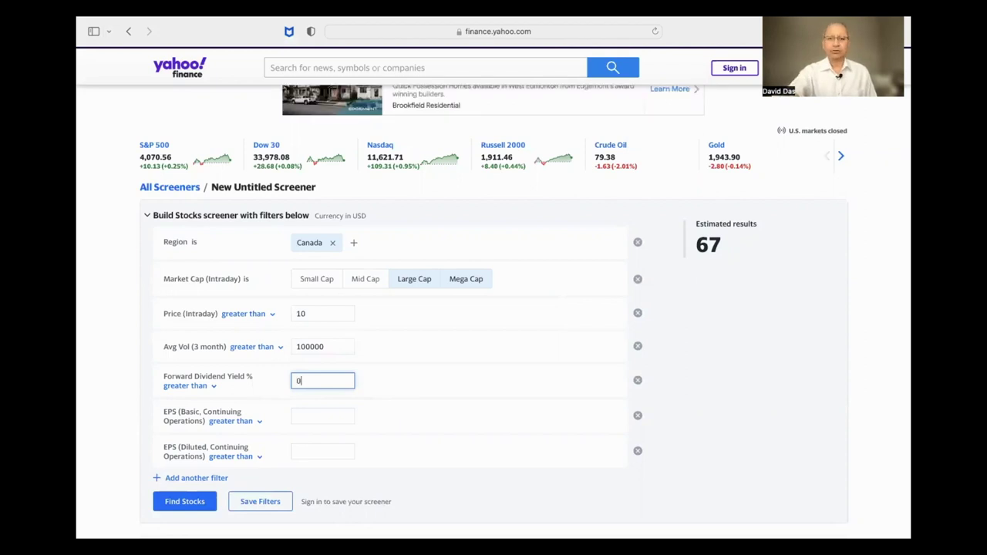
left_click(313, 416)
type("0")
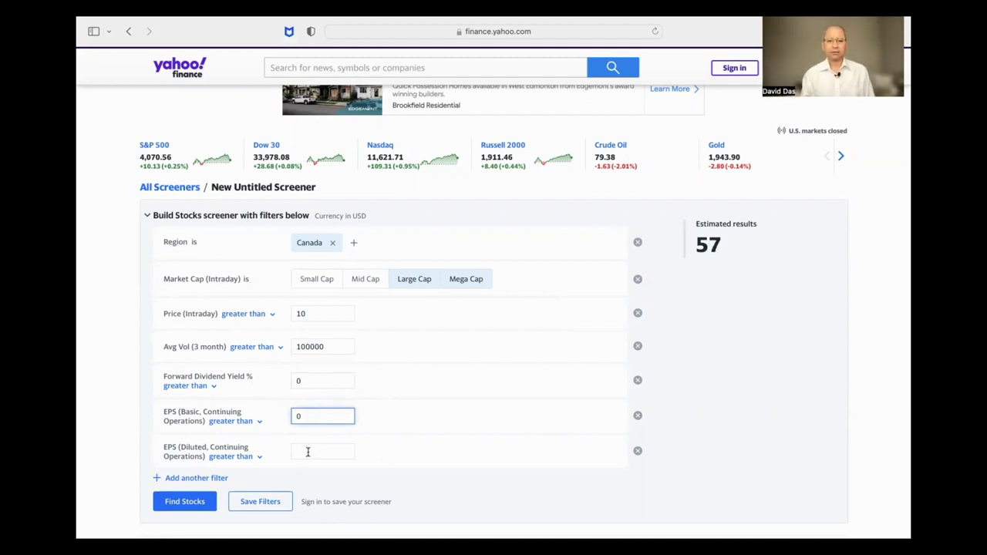
left_click(308, 452)
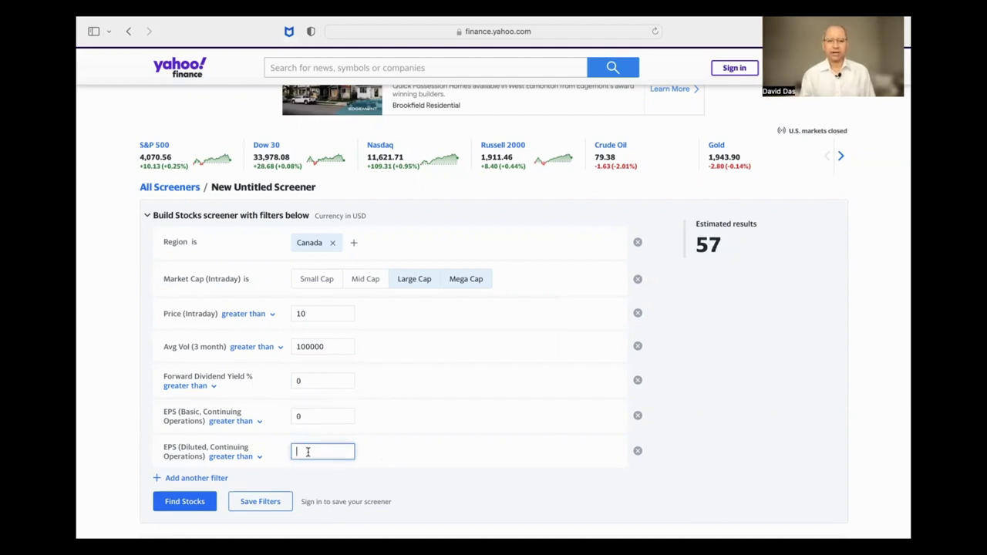
type("0")
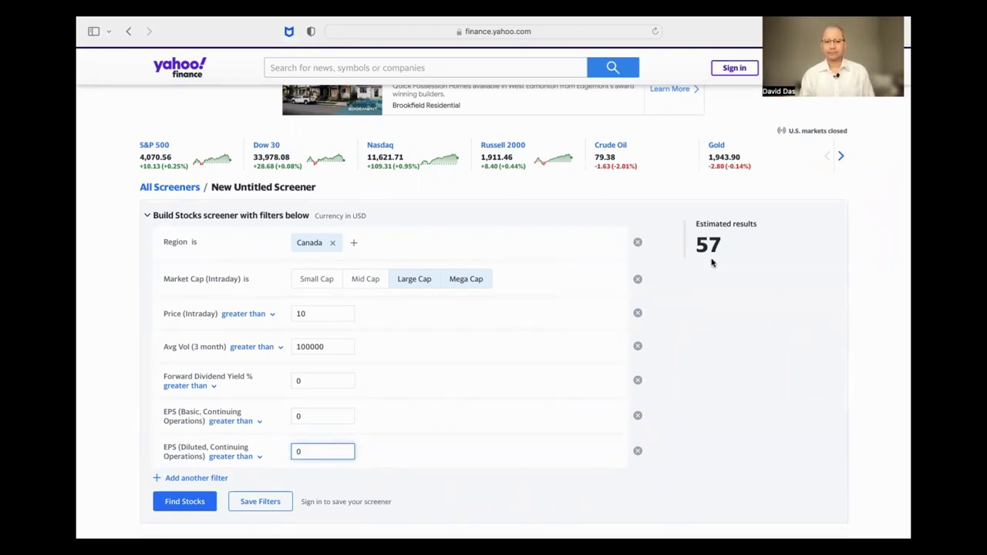
- Run Find Stocks and scroll down to the list of 57 results
left_click(186, 503)
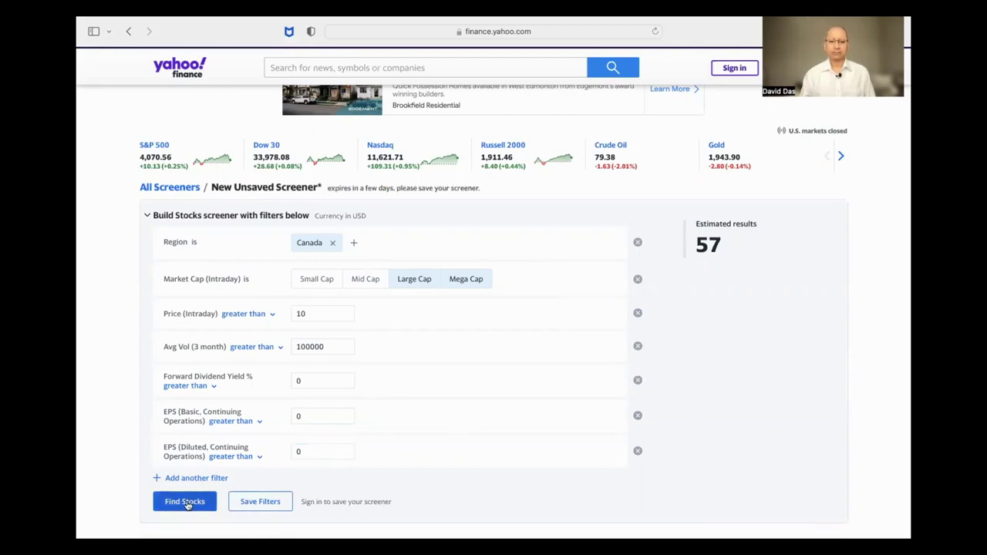
scroll(591, 451, "down", 3)
scroll(592, 450, "down", 5)
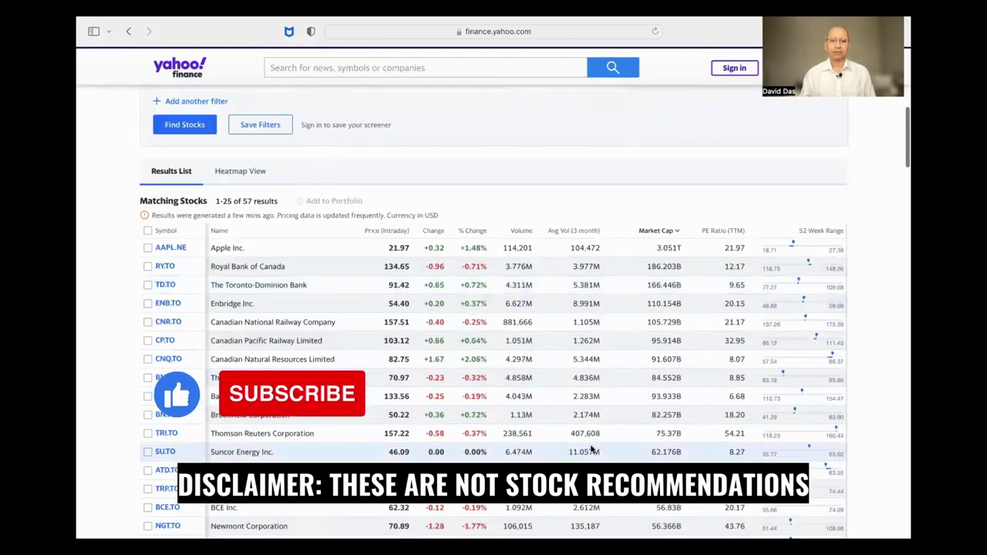
scroll(591, 451, "down", 1)
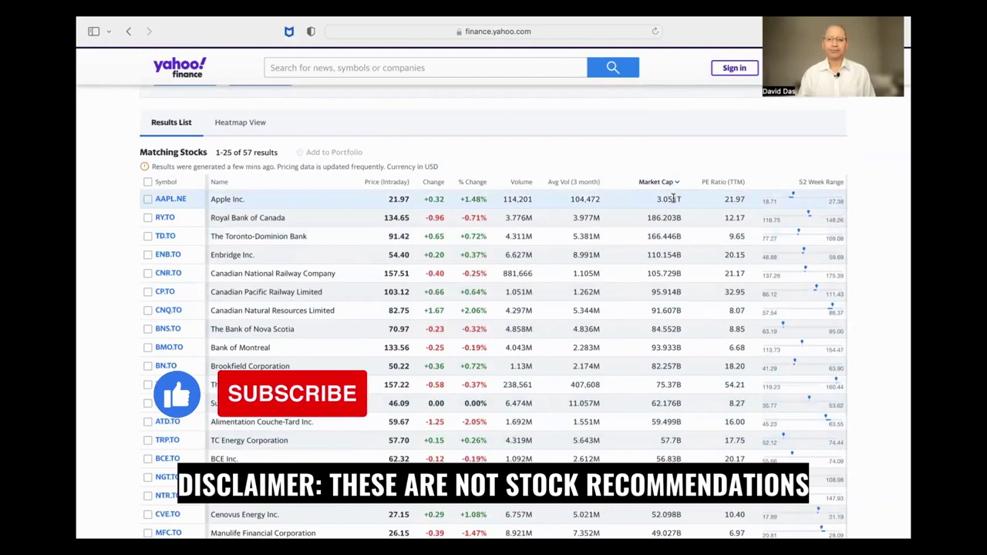
- Switch the results table from 25 to 100 rows per page
scroll(673, 196, "down", 3)
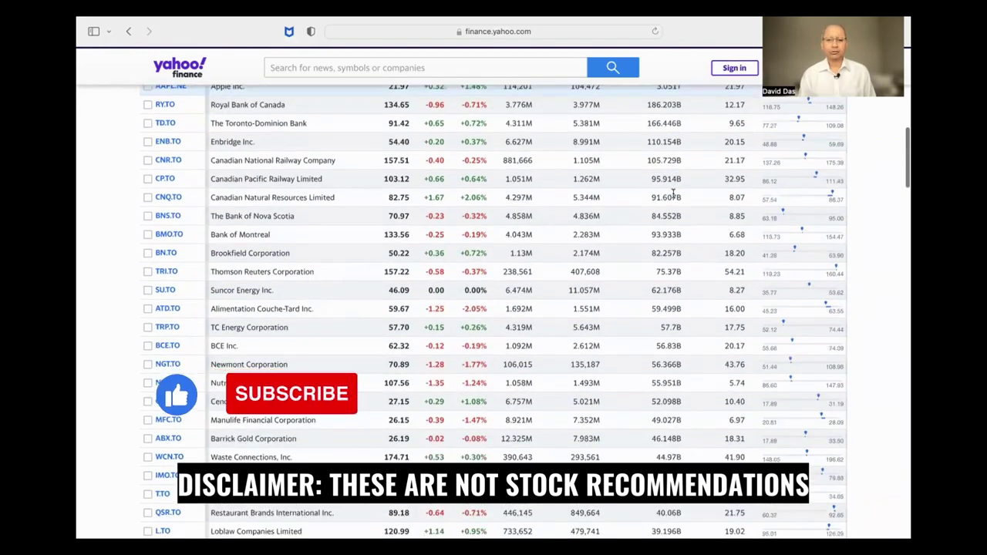
scroll(673, 194, "down", 5)
left_click(725, 361)
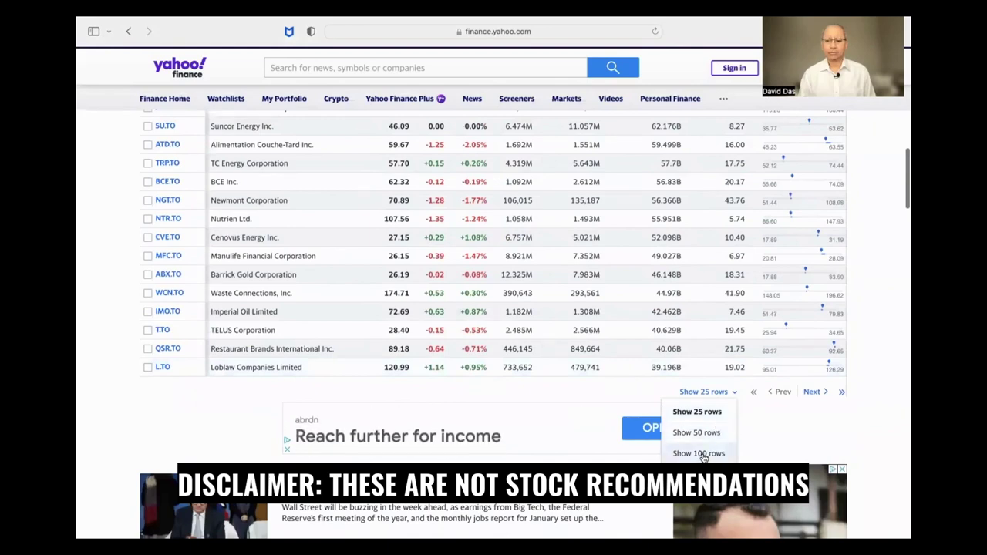
left_click(702, 455)
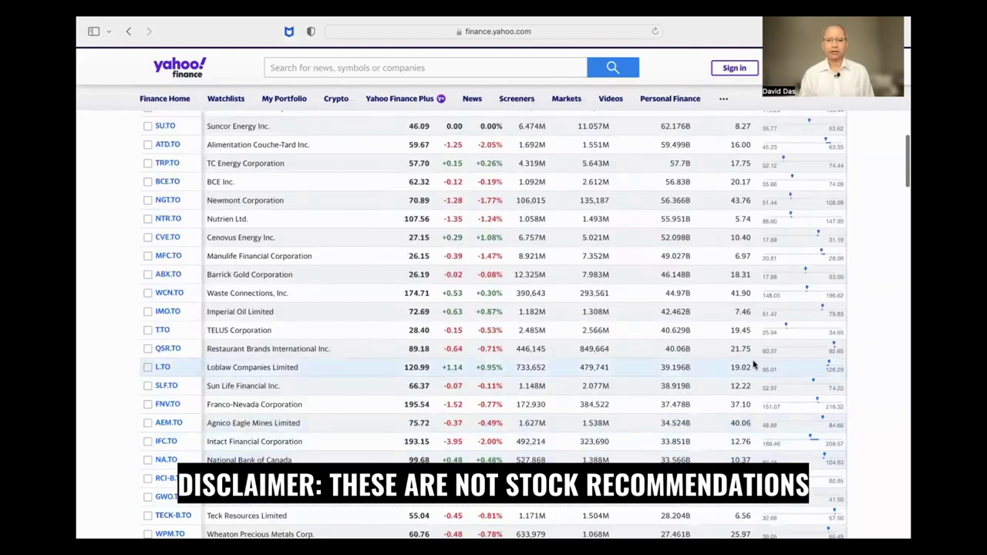
scroll(754, 365, "up", 5)
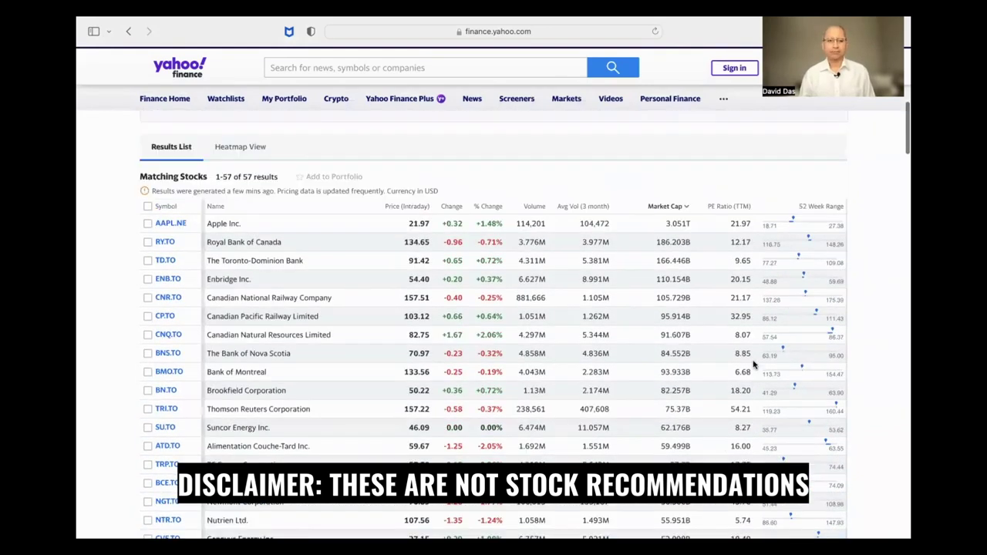
- Review all 57 results, highlighting the 52 Week Range column, then scroll back to the filters
scroll(754, 364, "up", 1)
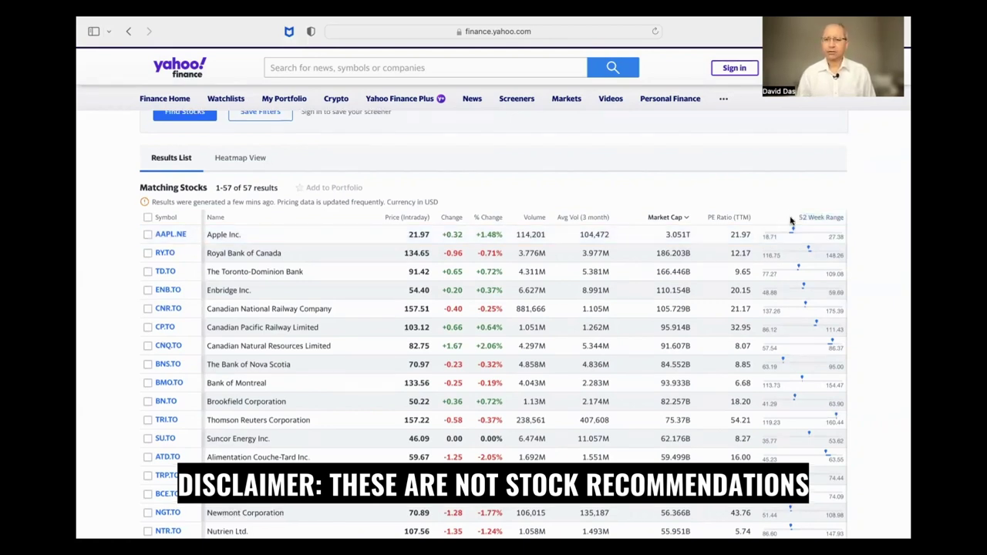
left_click_drag(794, 218, 843, 220)
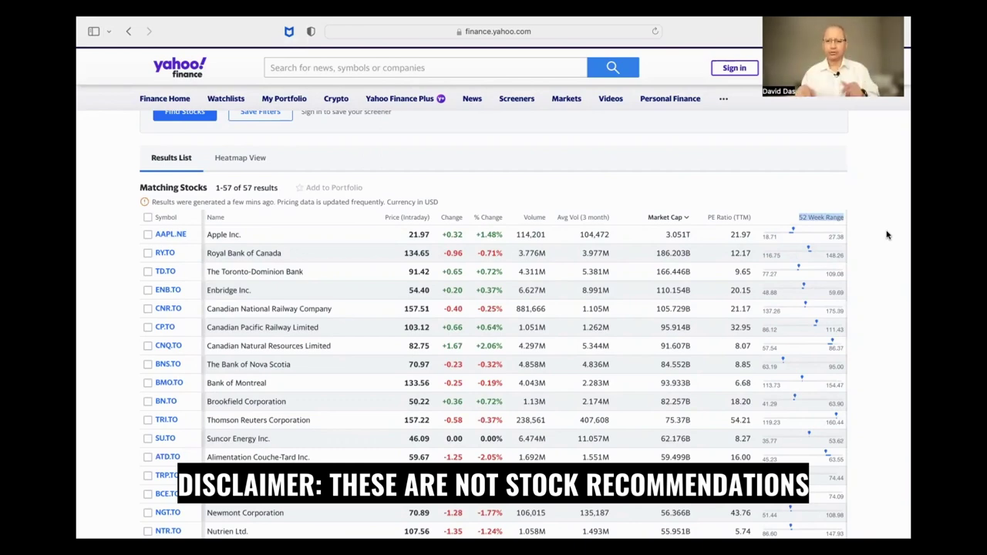
scroll(848, 215, "down", 2)
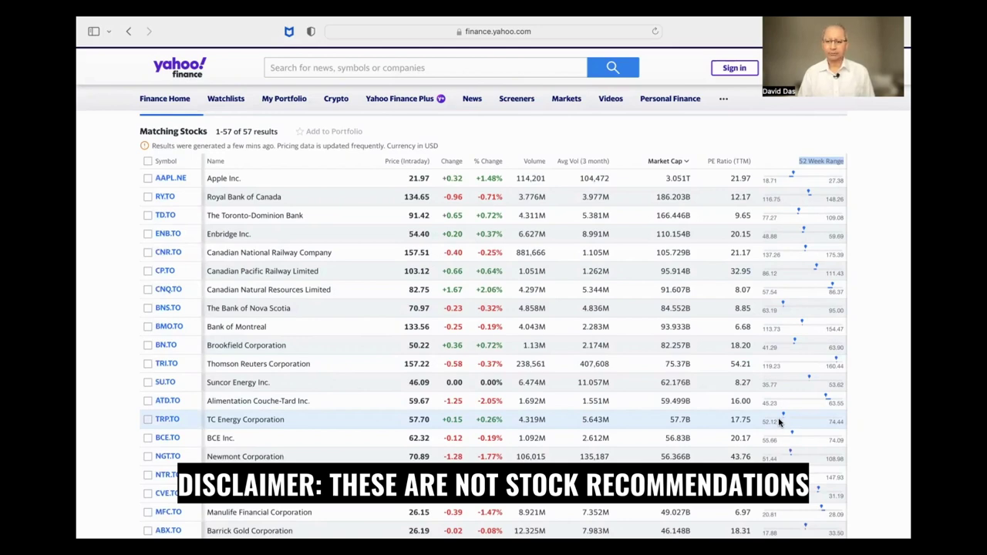
scroll(779, 422, "down", 5)
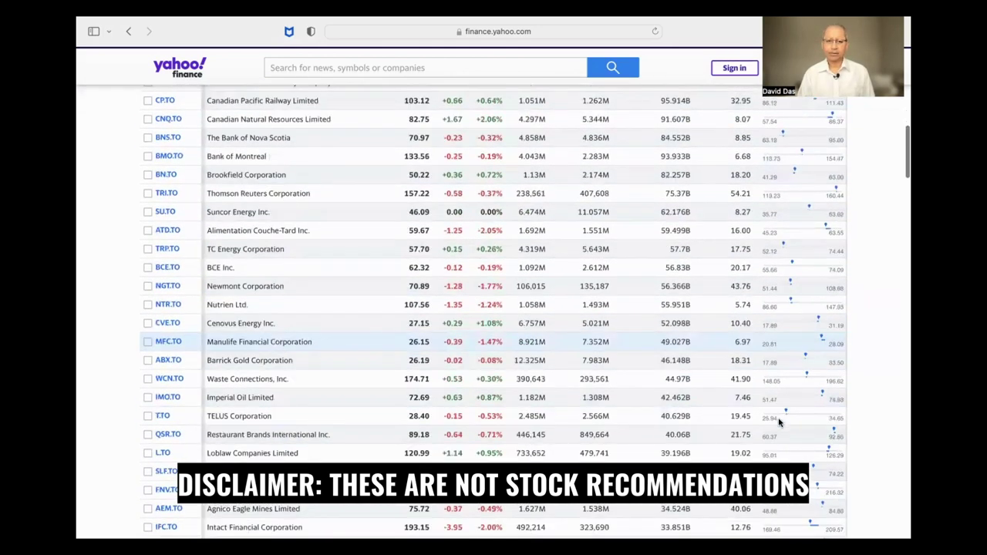
scroll(778, 421, "down", 1)
scroll(780, 401, "down", 10)
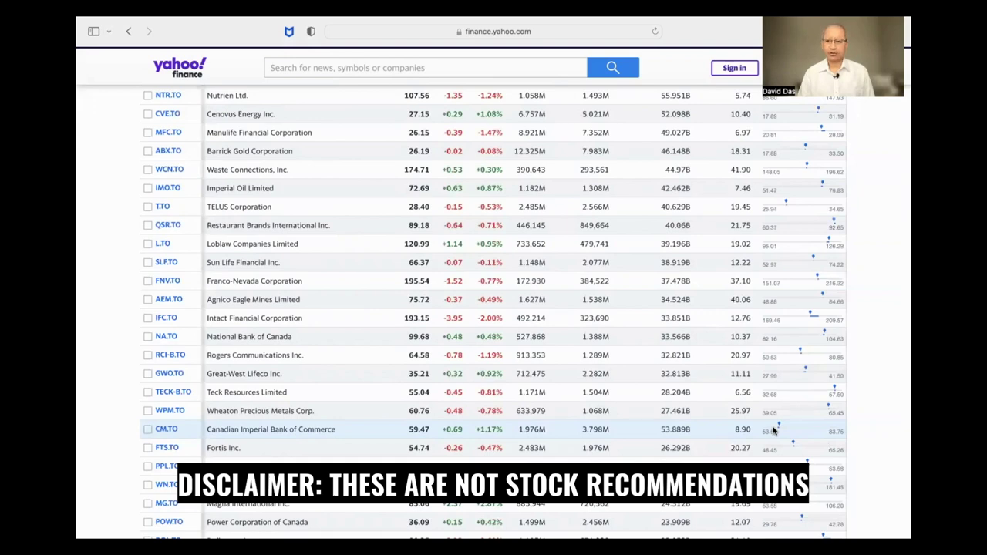
scroll(774, 430, "down", 8)
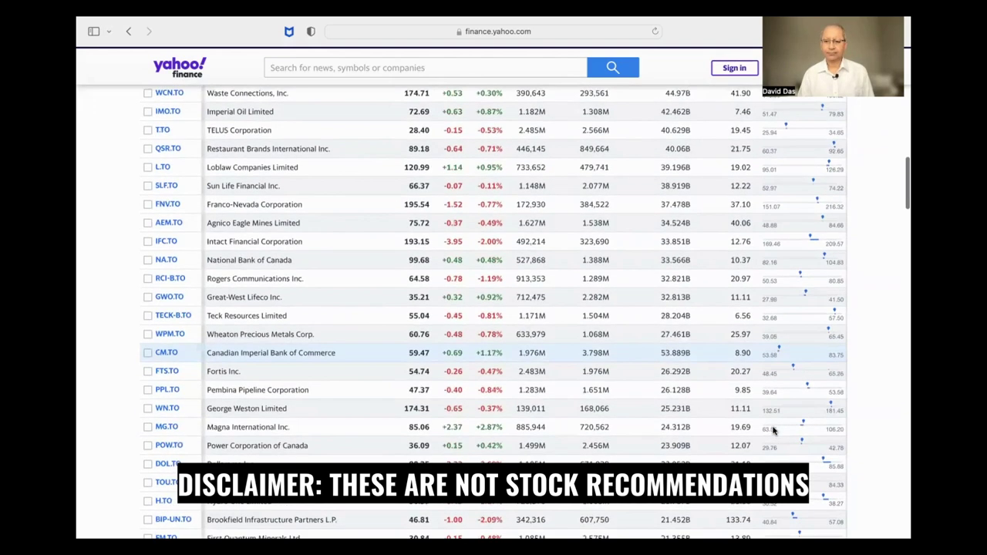
scroll(774, 430, "down", 8)
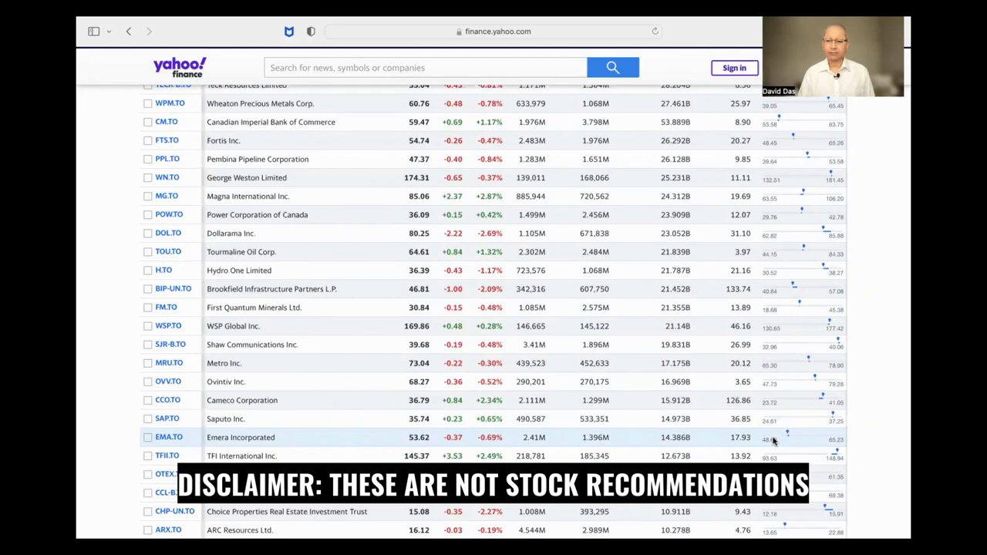
scroll(774, 440, "up", 20)
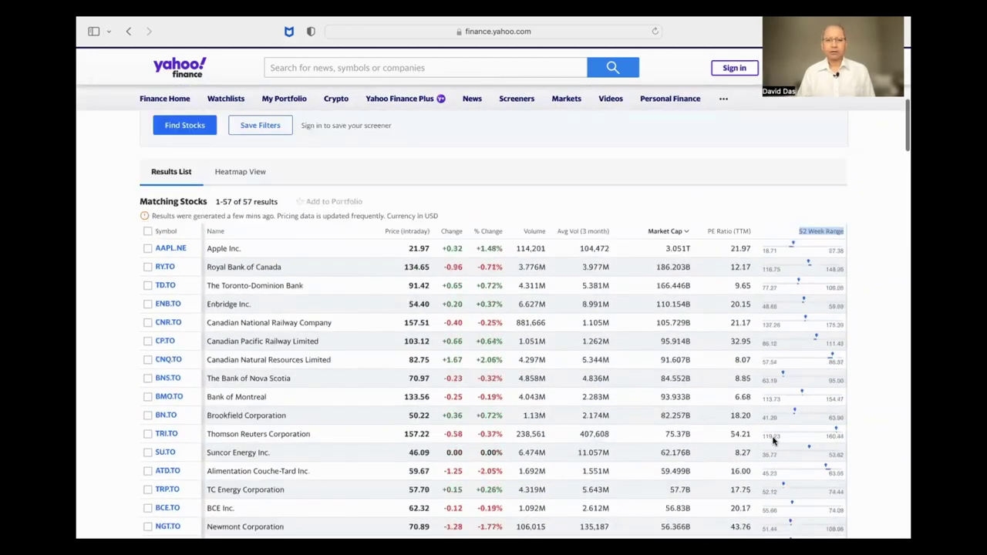
scroll(774, 440, "up", 10)
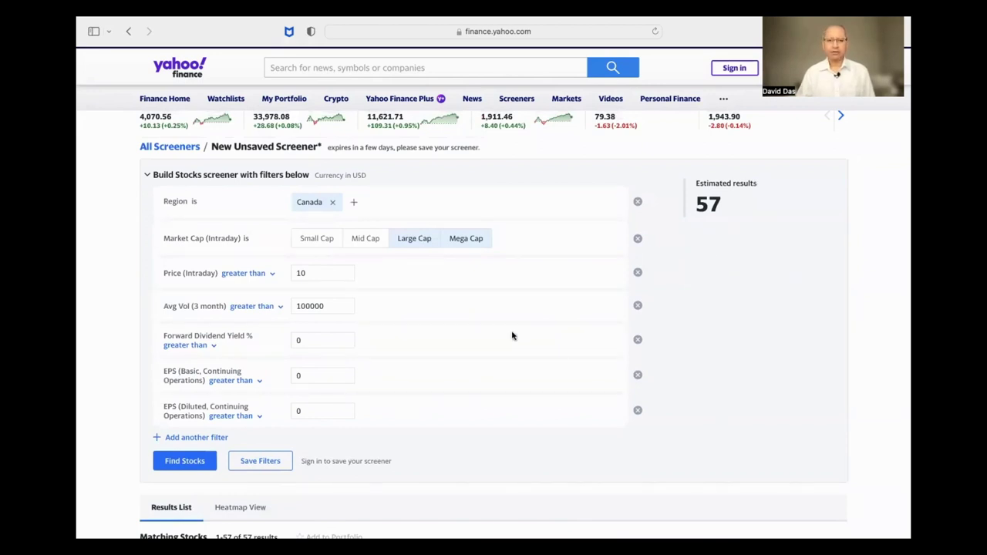
- Change Market Cap (Intraday) to Mid Cap only, deselecting Large and Mega Cap, and rerun Find Stocks
left_click(361, 240)
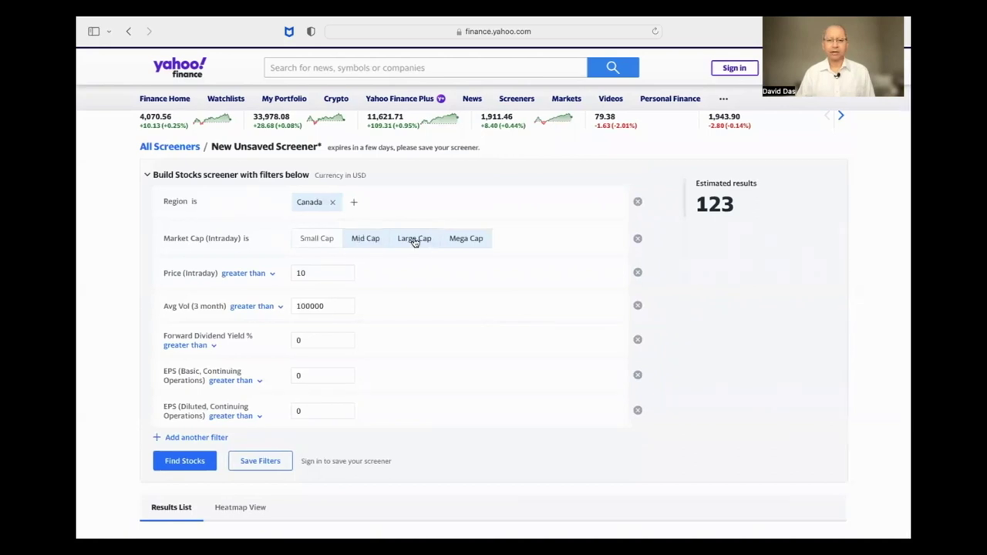
left_click(415, 242)
left_click(465, 239)
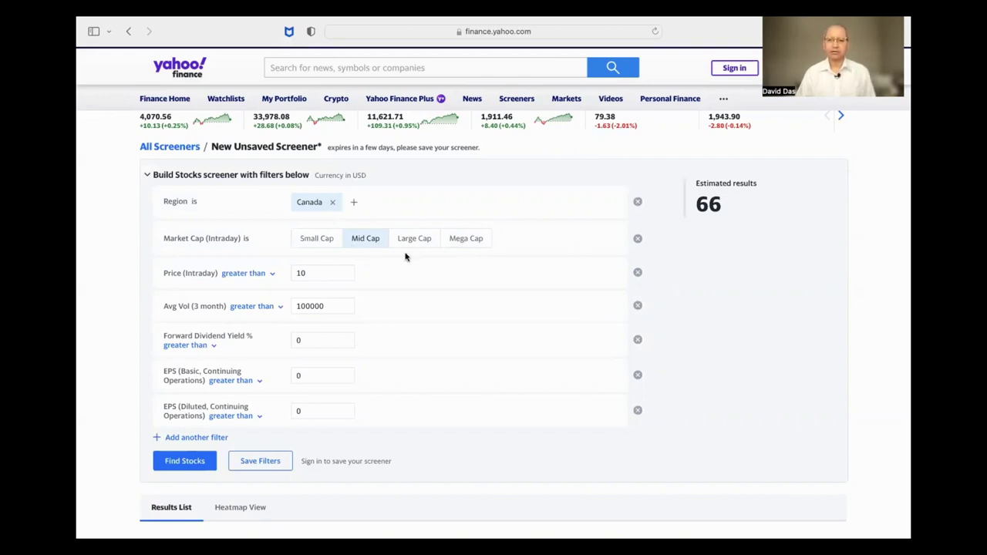
scroll(819, 275, "down", 5)
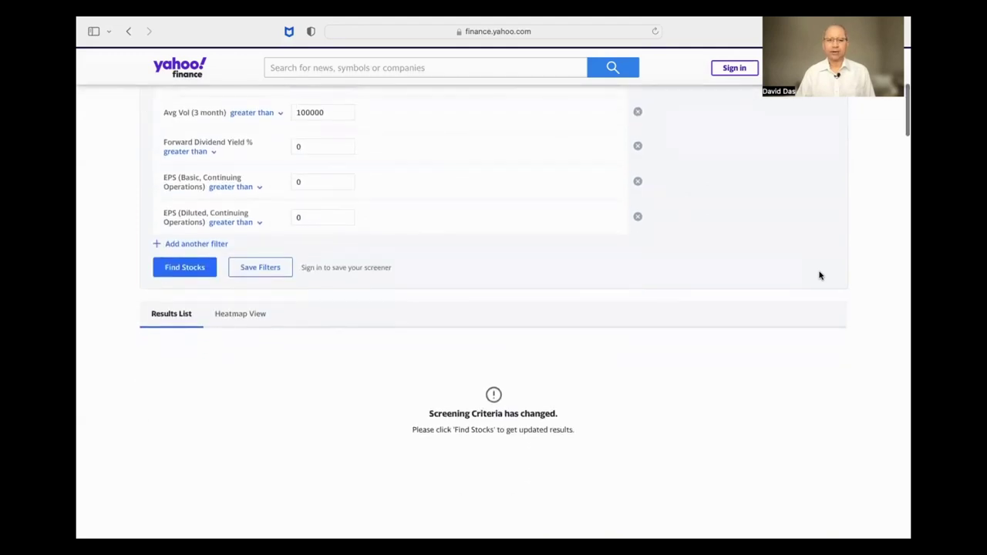
left_click(184, 267)
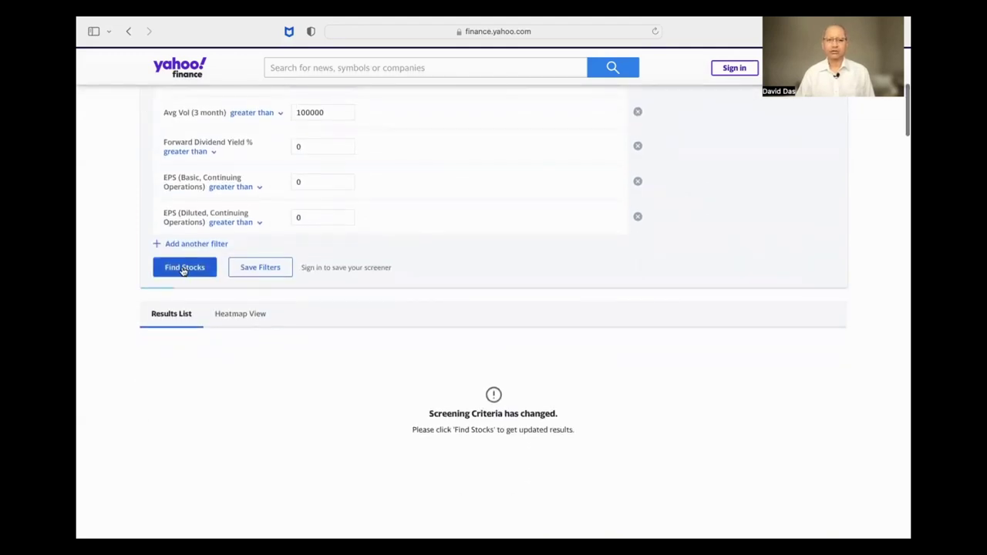
- Set the mid-cap results to 100 rows per page so all 66 stocks appear
scroll(183, 272, "up", 2)
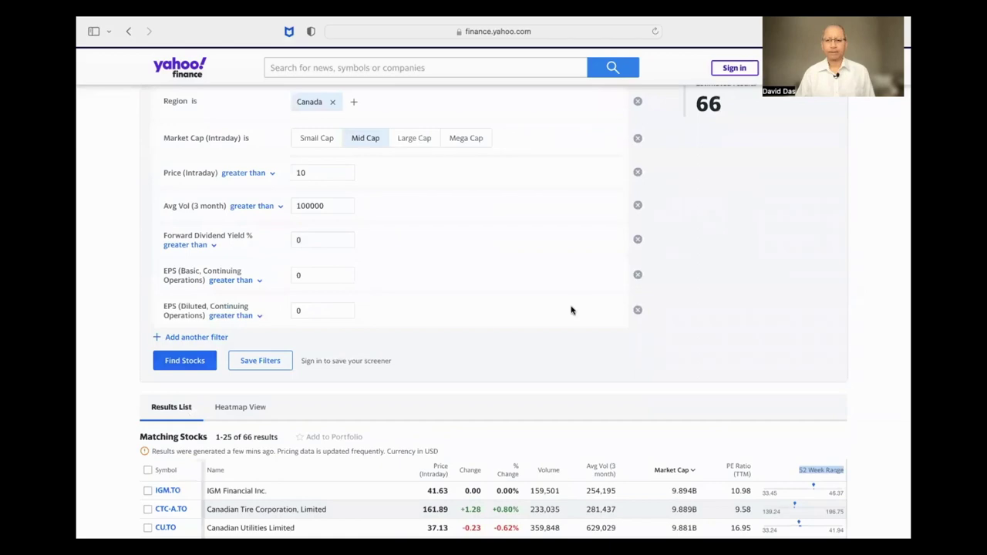
scroll(765, 326, "down", 10)
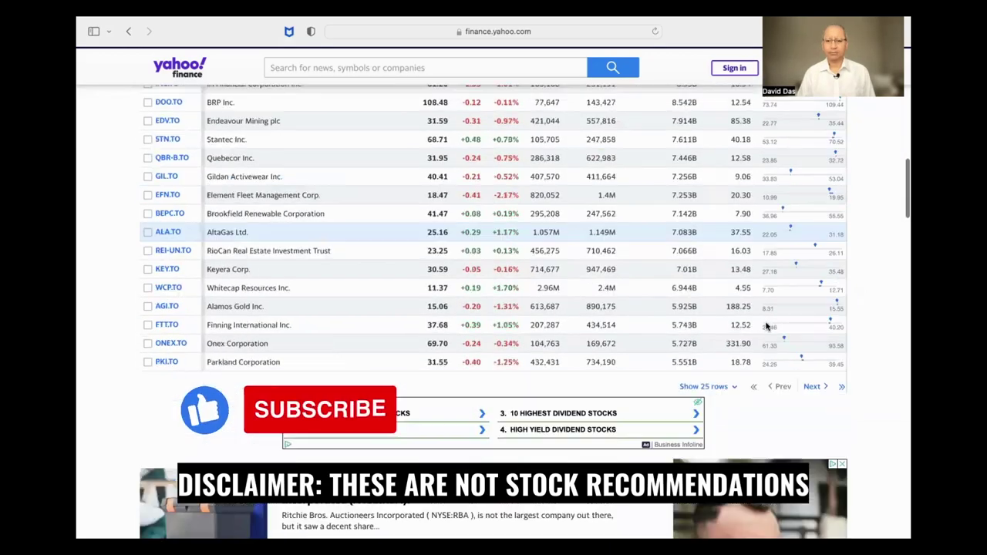
left_click(719, 387)
left_click(699, 448)
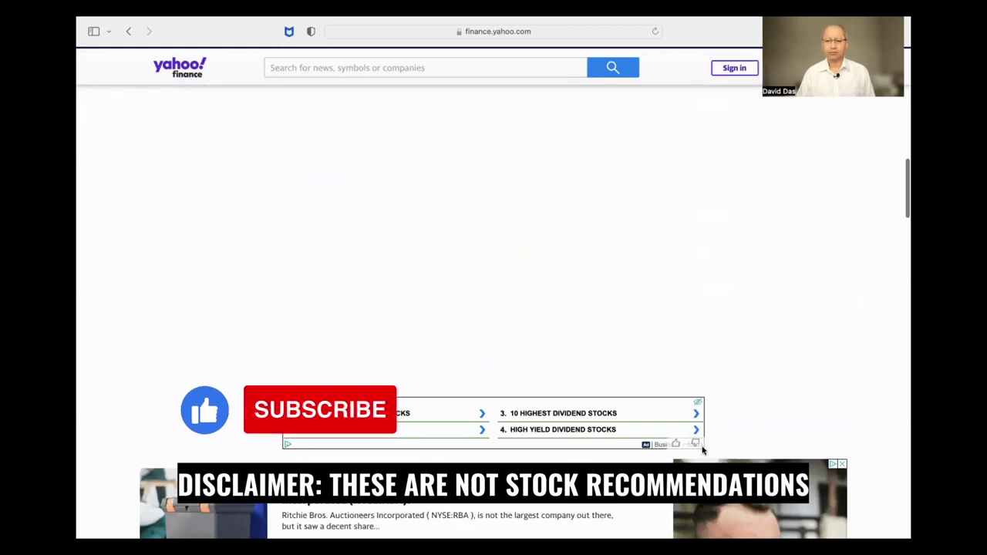
scroll(738, 297, "down", 2)
scroll(738, 296, "up", 10)
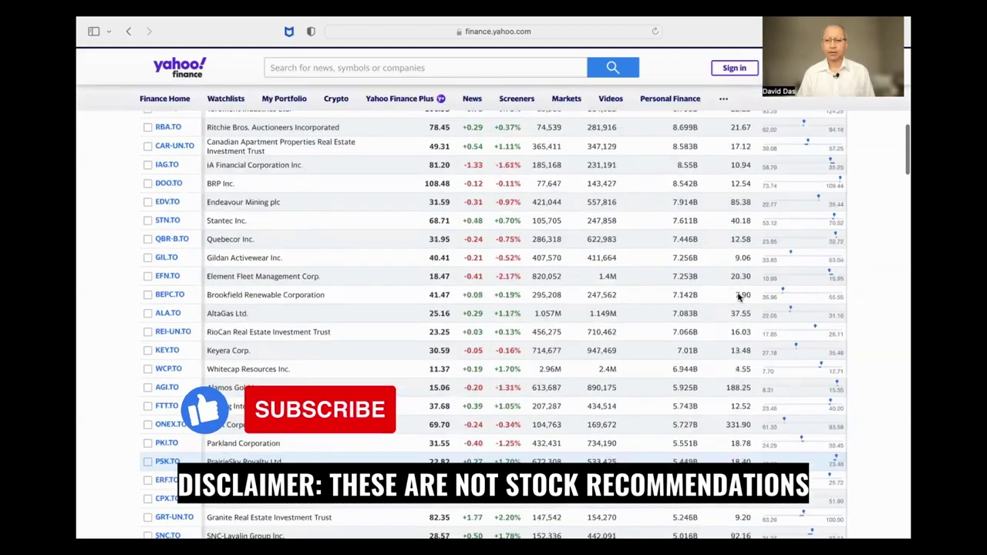
scroll(738, 297, "down", 1)
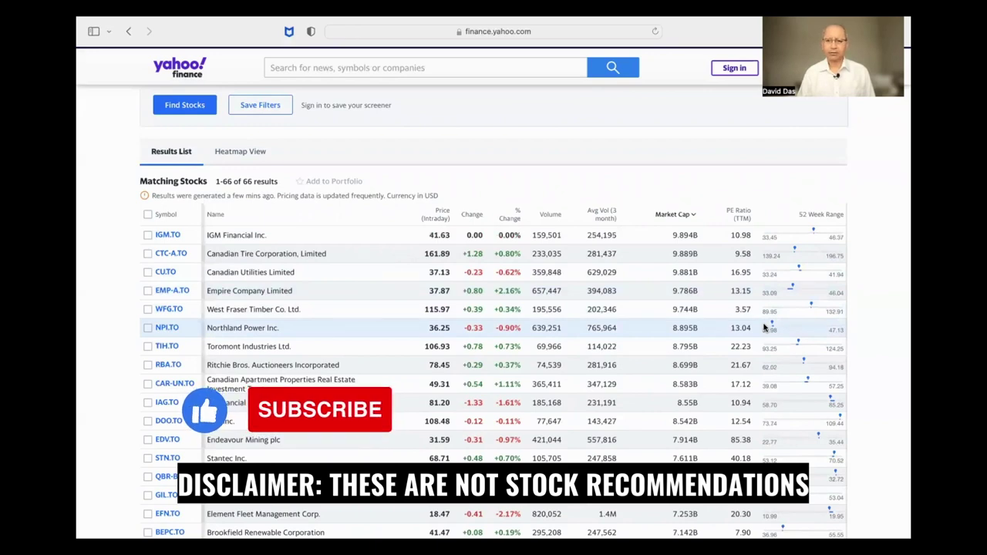
scroll(763, 327, "down", 6)
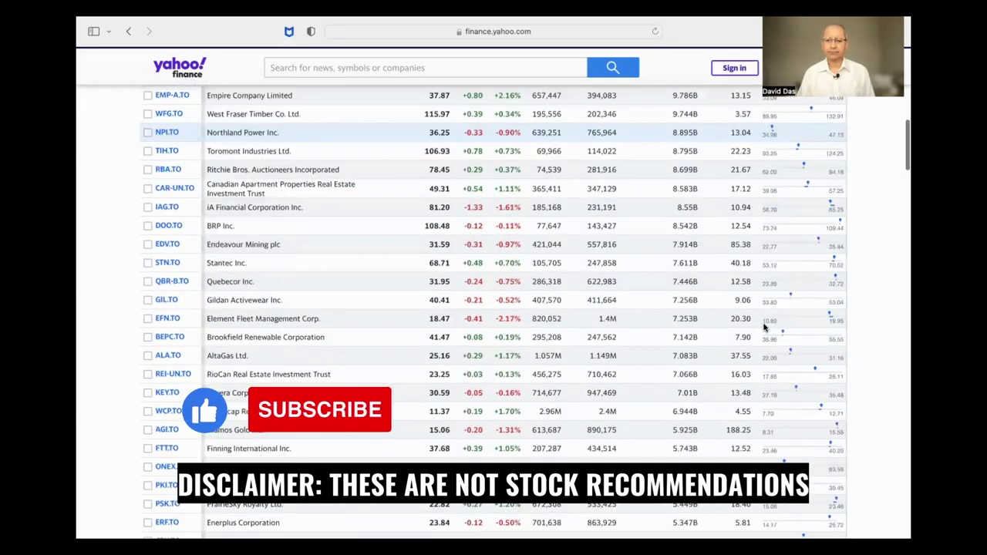
scroll(763, 328, "down", 2)
scroll(763, 328, "down", 3)
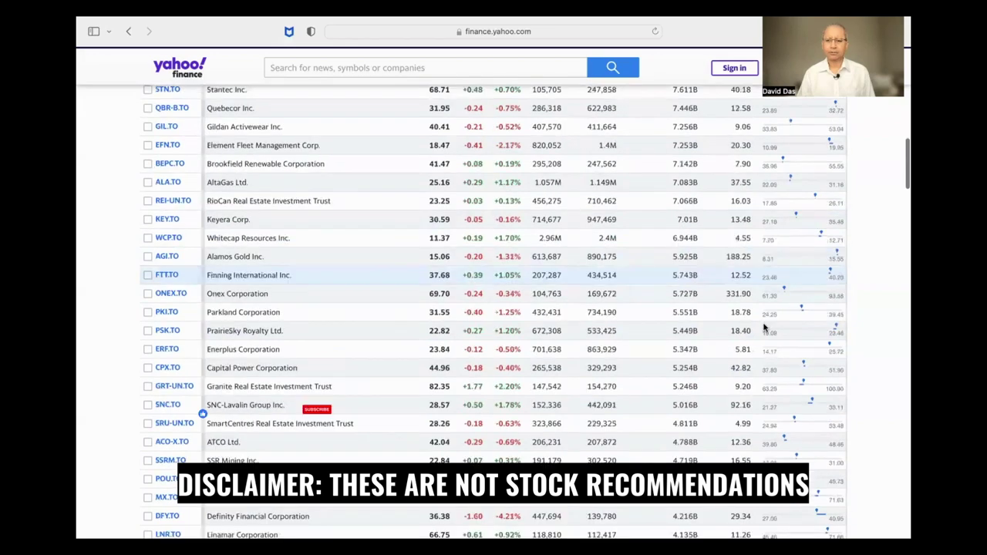
scroll(753, 398, "down", 5)
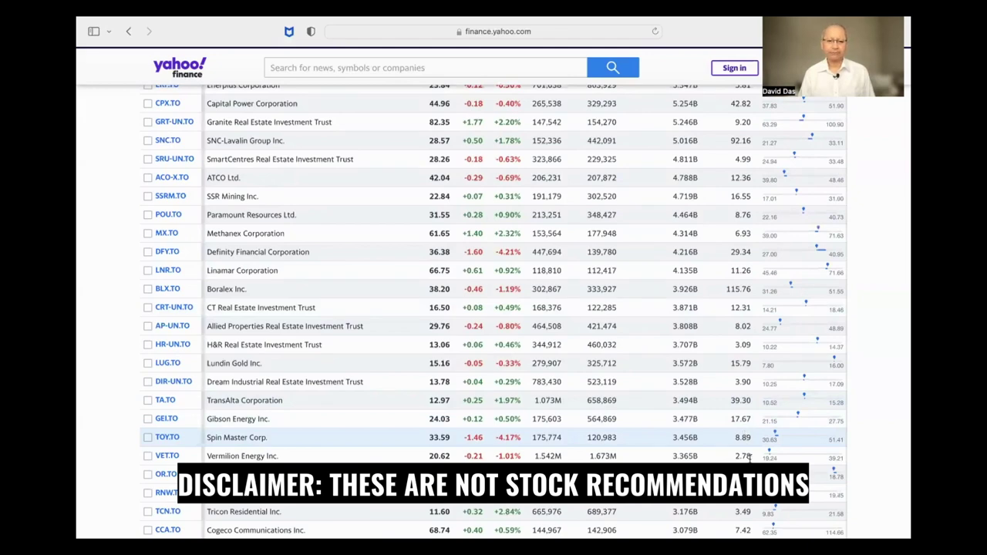
scroll(758, 371, "down", 8)
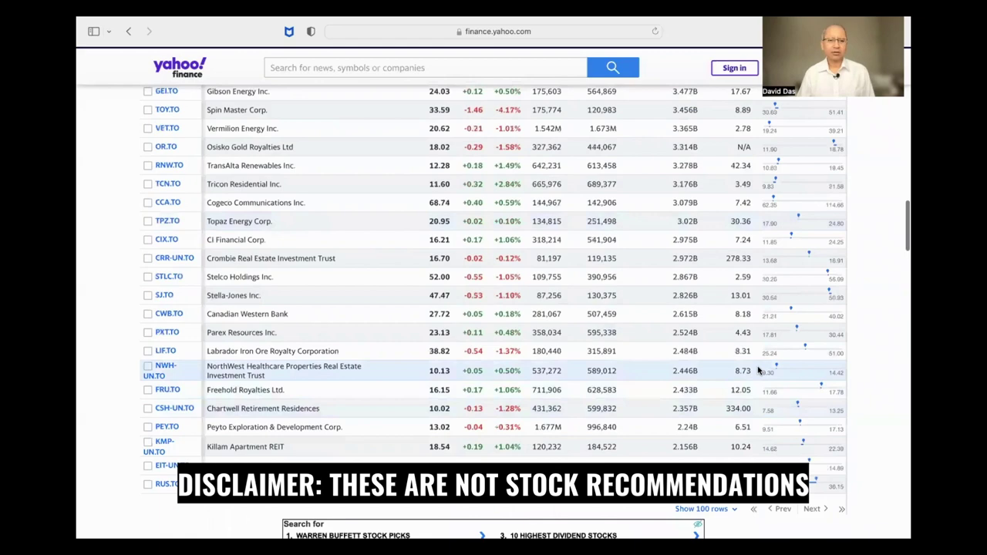
scroll(758, 370, "up", 7)
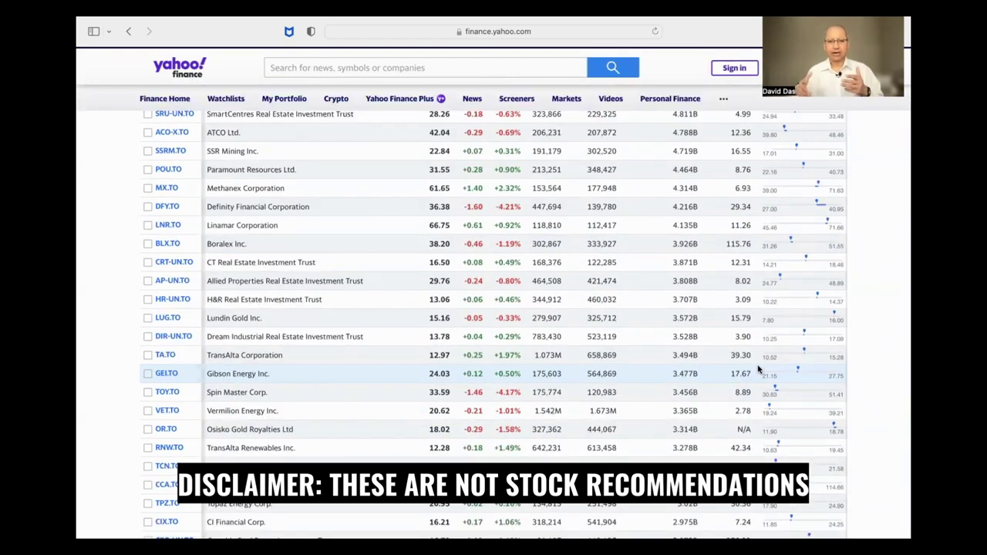